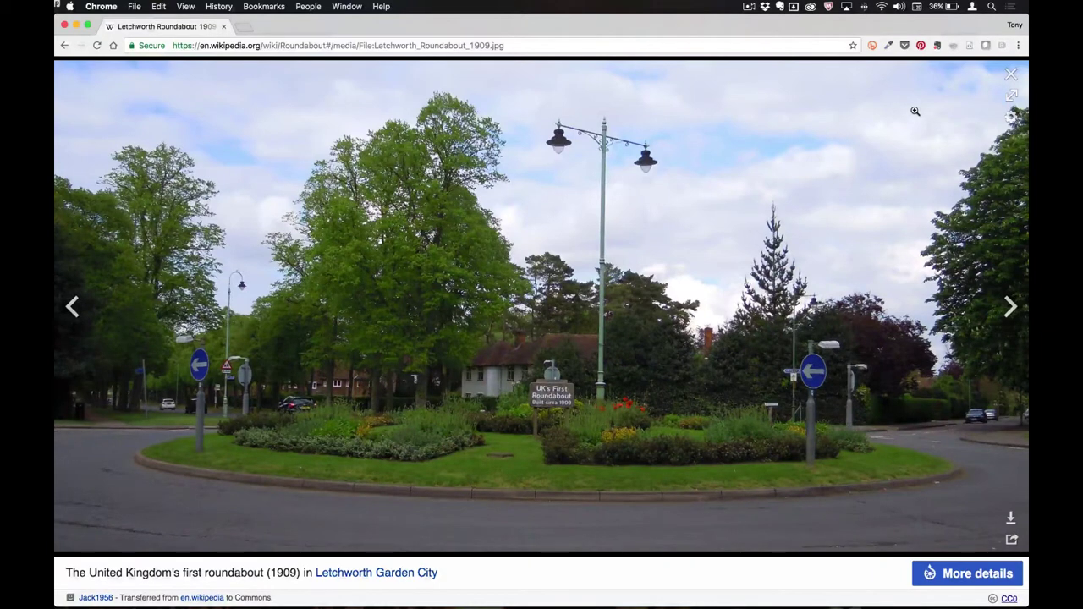
# Switch from the roundabout photo in Chrome to the lakes.ai road map in Illustrator
pyautogui.press('super+Tab')
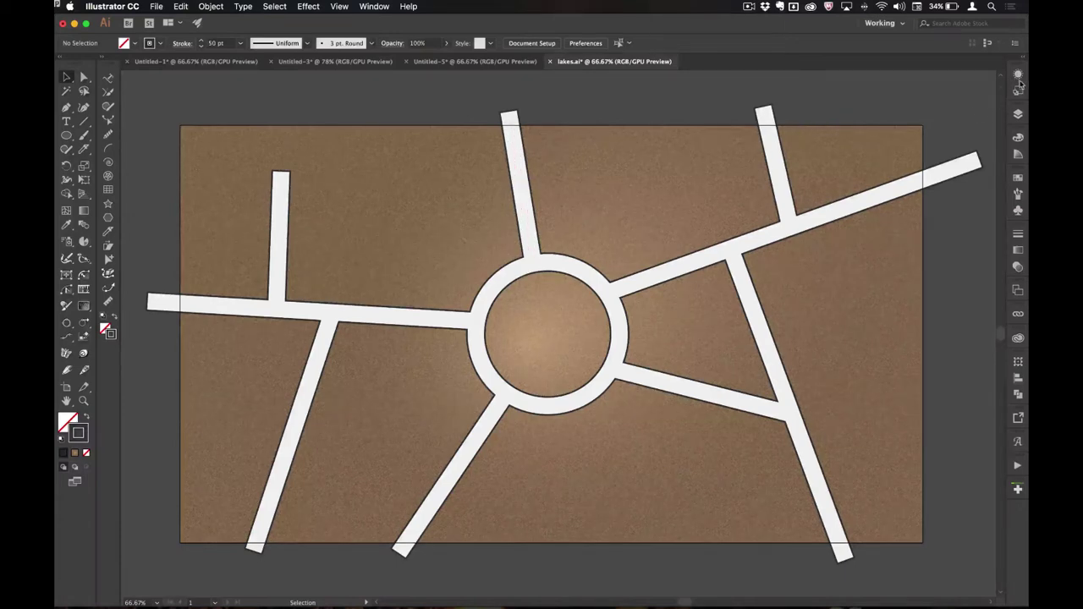
# Hide Layer 2 so only the textured brown background shows
pyautogui.click(1018, 114)
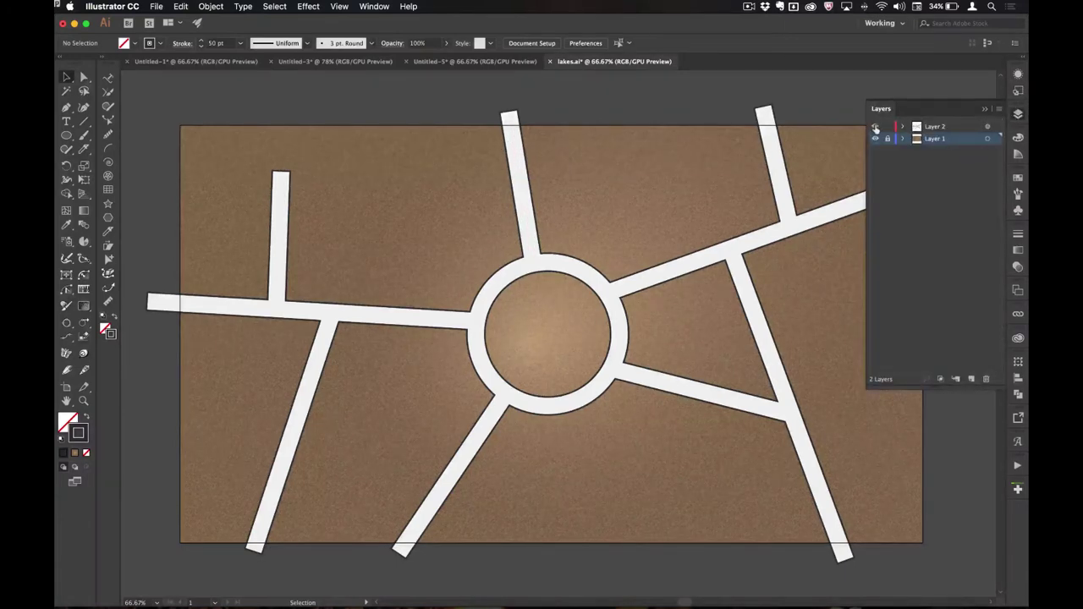
pyautogui.click(876, 126)
pyautogui.click(1018, 113)
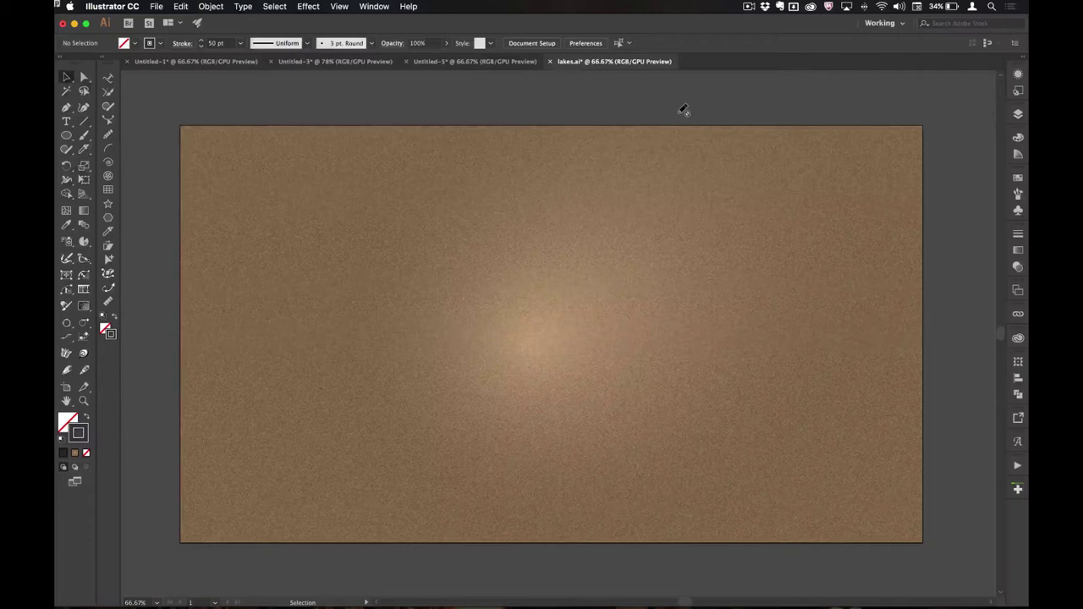
# Add a new empty layer for drawing the roads
pyautogui.click(1018, 115)
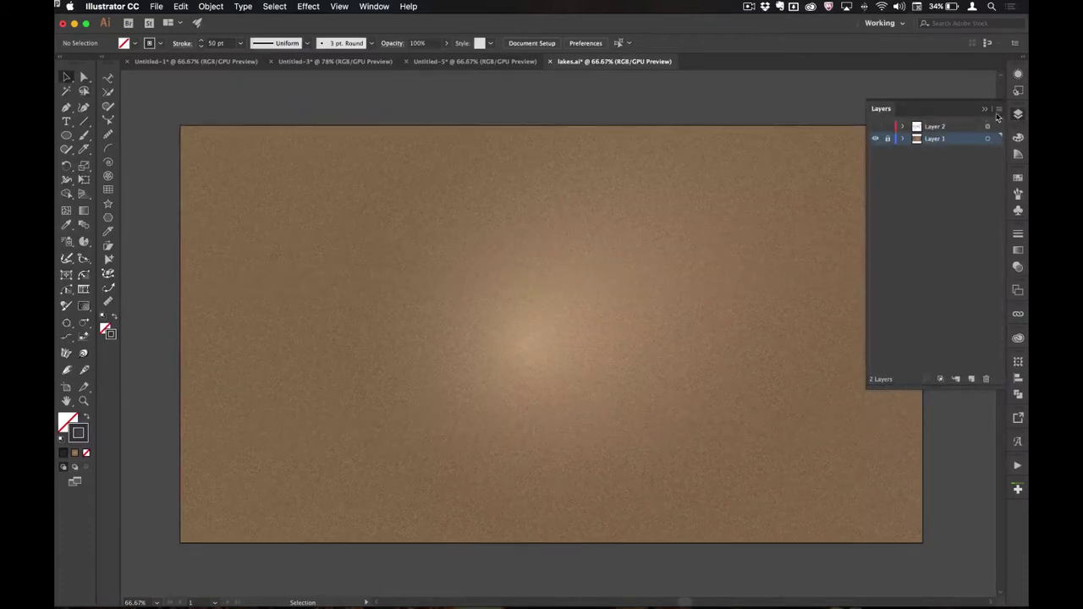
pyautogui.click(970, 379)
pyautogui.click(1020, 117)
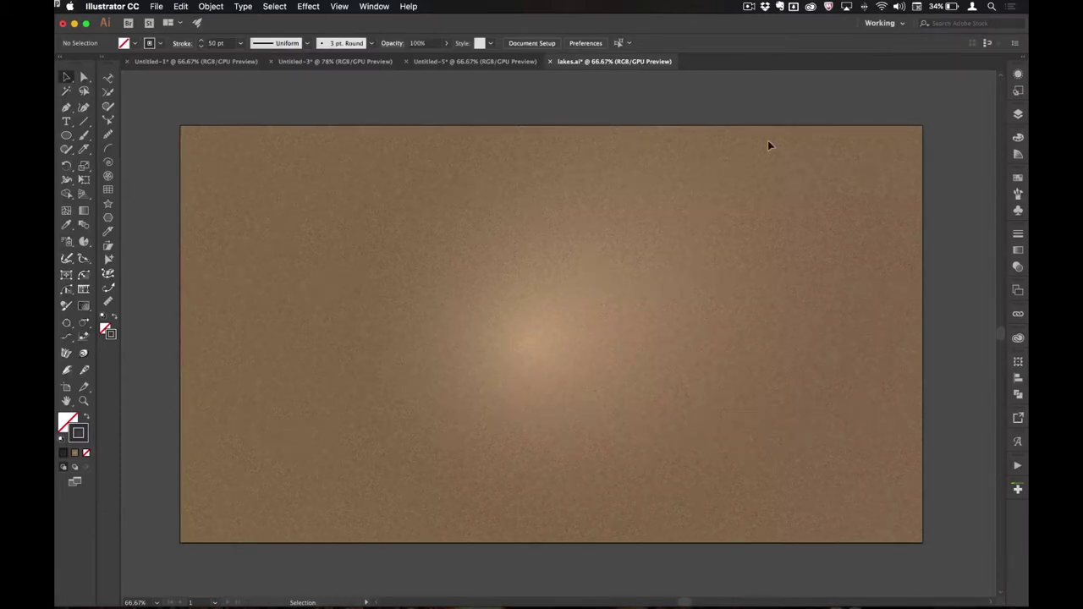
# Draw a diagonal line in the upper middle with a light-grey stroke
pyautogui.press('\\')
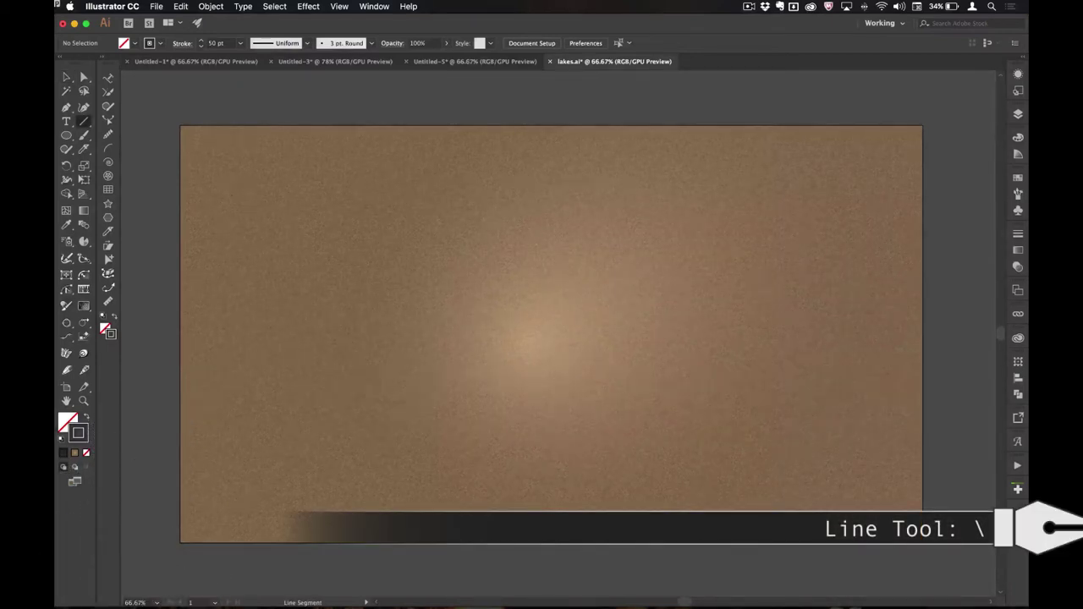
pyautogui.moveTo(520, 176)
pyautogui.mouseDown()
pyautogui.moveTo(581, 269)
pyautogui.moveTo(600, 352)
pyautogui.moveTo(629, 370)
pyautogui.mouseUp()
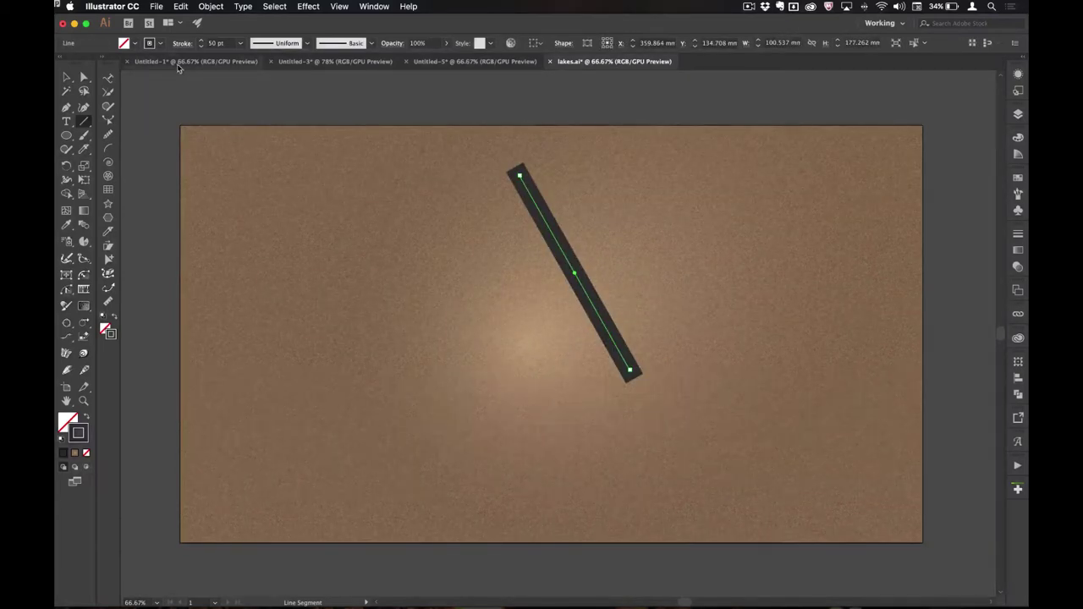
pyautogui.click(160, 44)
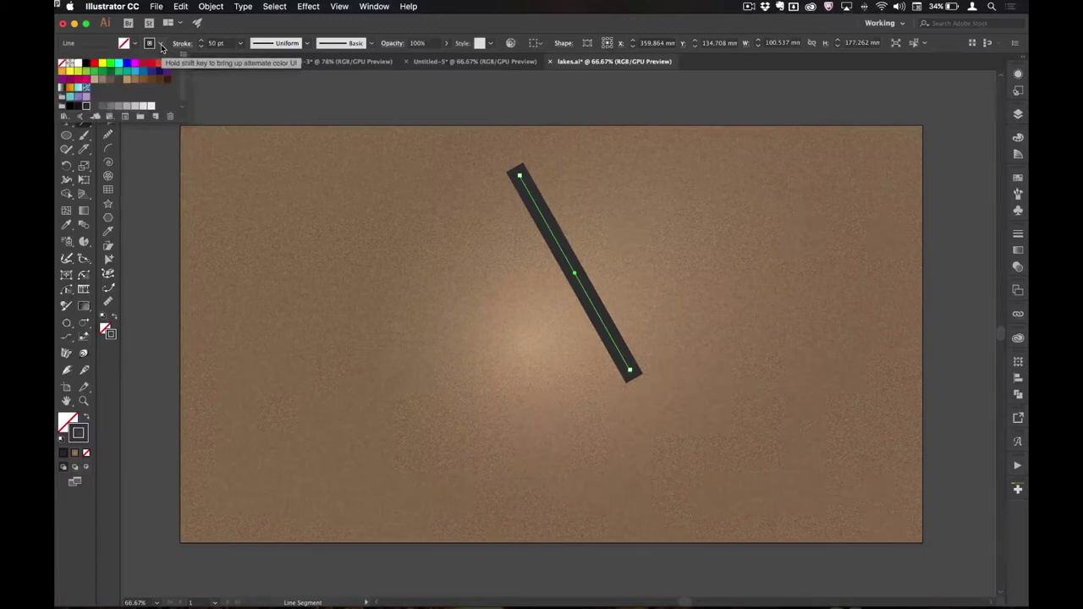
pyautogui.click(151, 108)
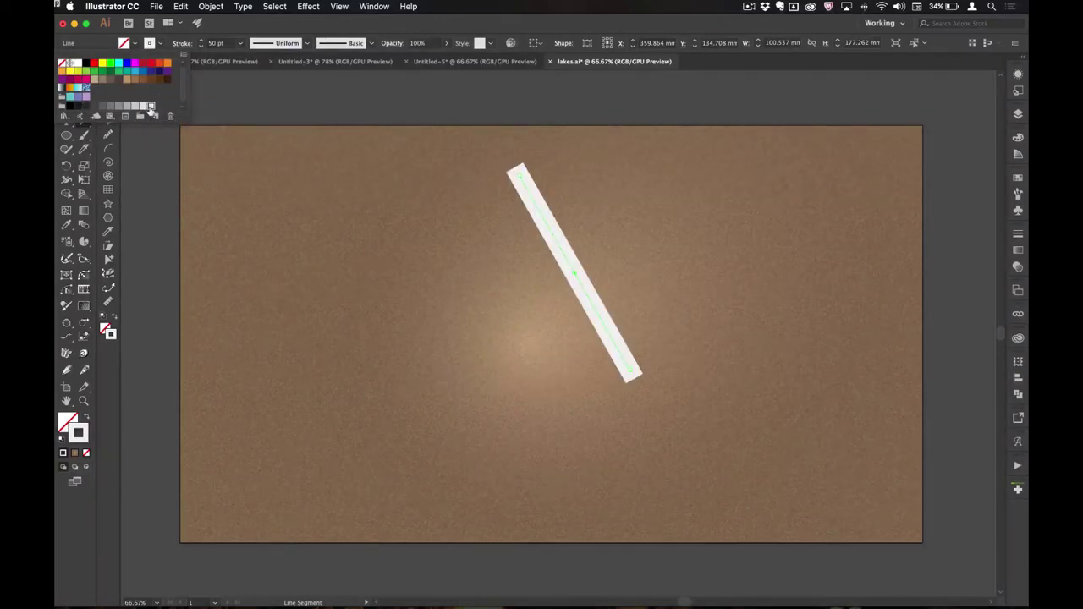
# Set the line's stroke weight to 40 pt
pyautogui.click(227, 43)
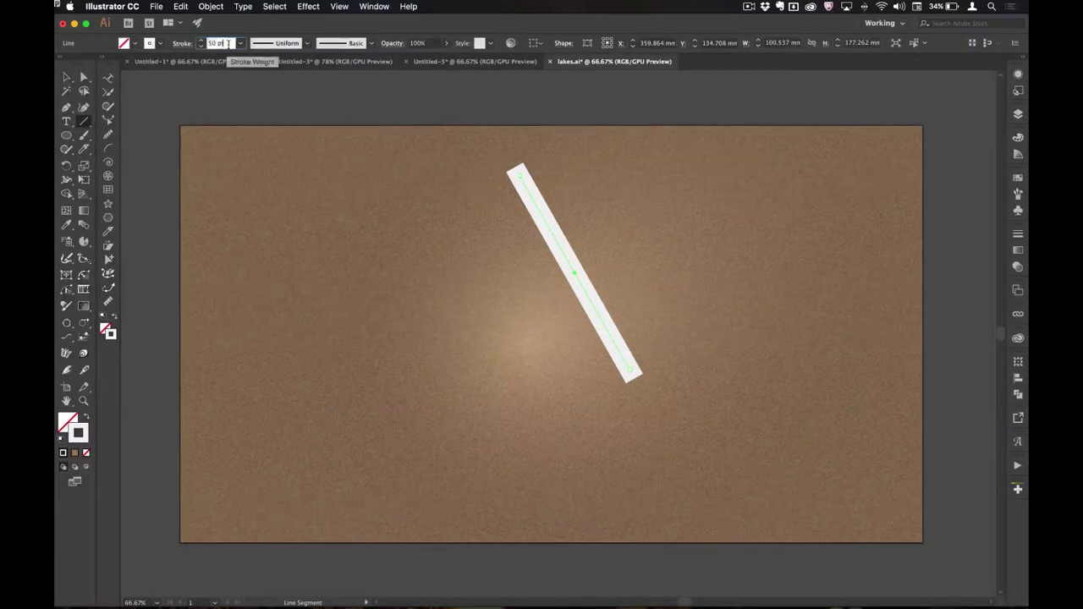
pyautogui.press('Down')
pyautogui.press('Down')
pyautogui.press('Down')
pyautogui.press('Down')
pyautogui.press('Down')
pyautogui.press('Down')
pyautogui.press('Down')
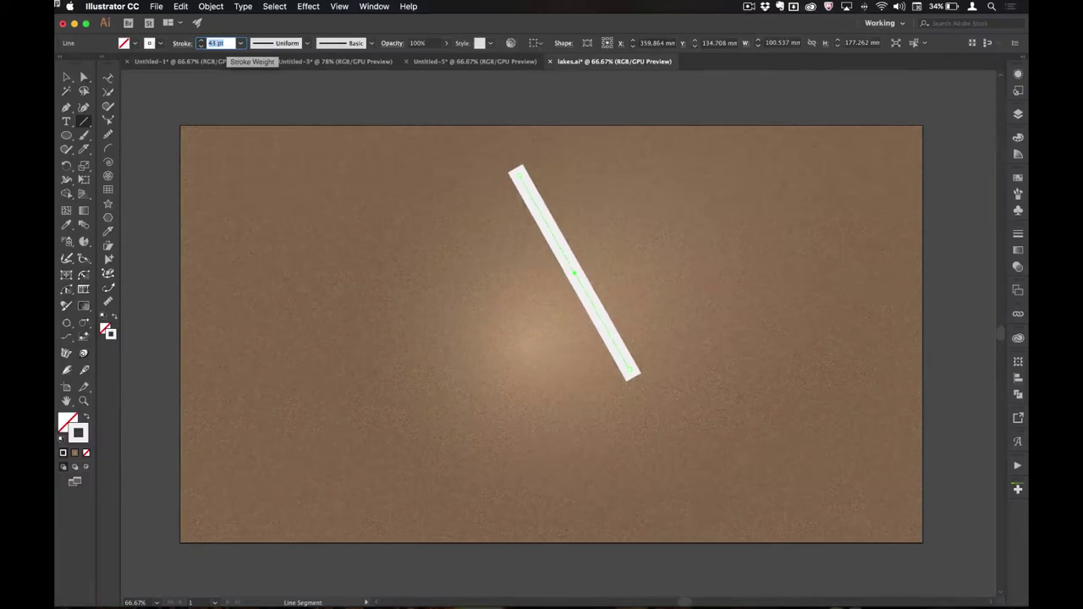
pyautogui.press('Down')
pyautogui.press('Down')
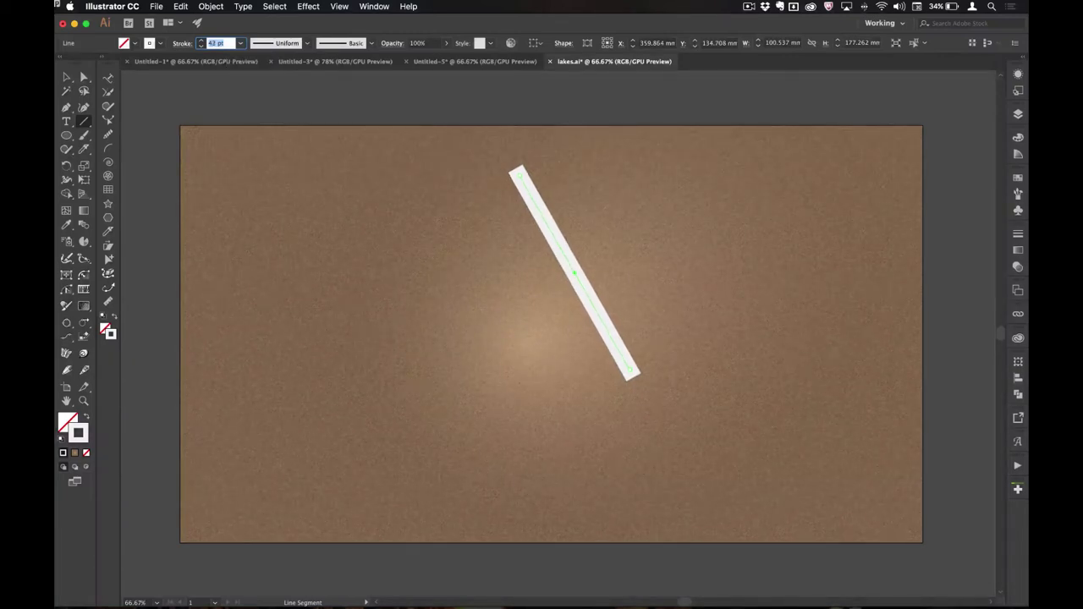
pyautogui.press('Down')
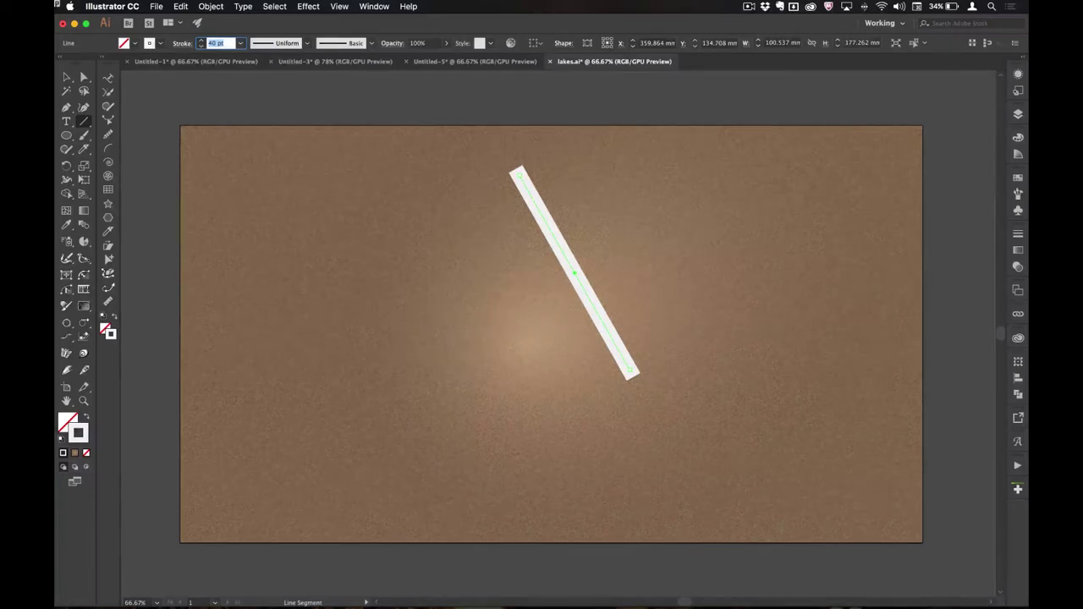
pyautogui.press('Return')
pyautogui.click(182, 43)
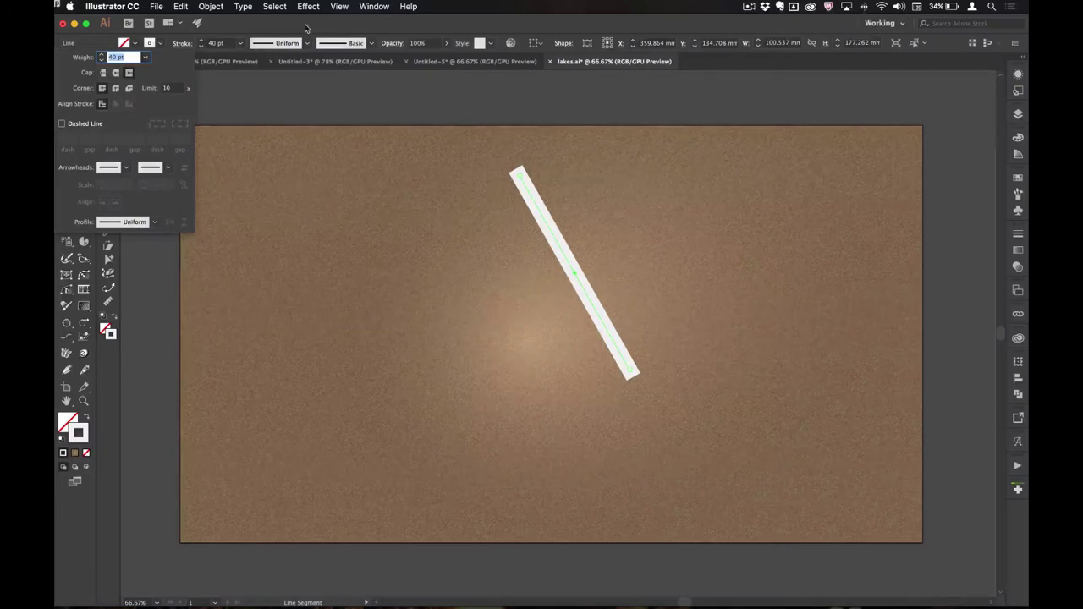
# Add a second, dark 50 pt stroke beneath the line's light-grey 40 pt stroke
pyautogui.click(1018, 75)
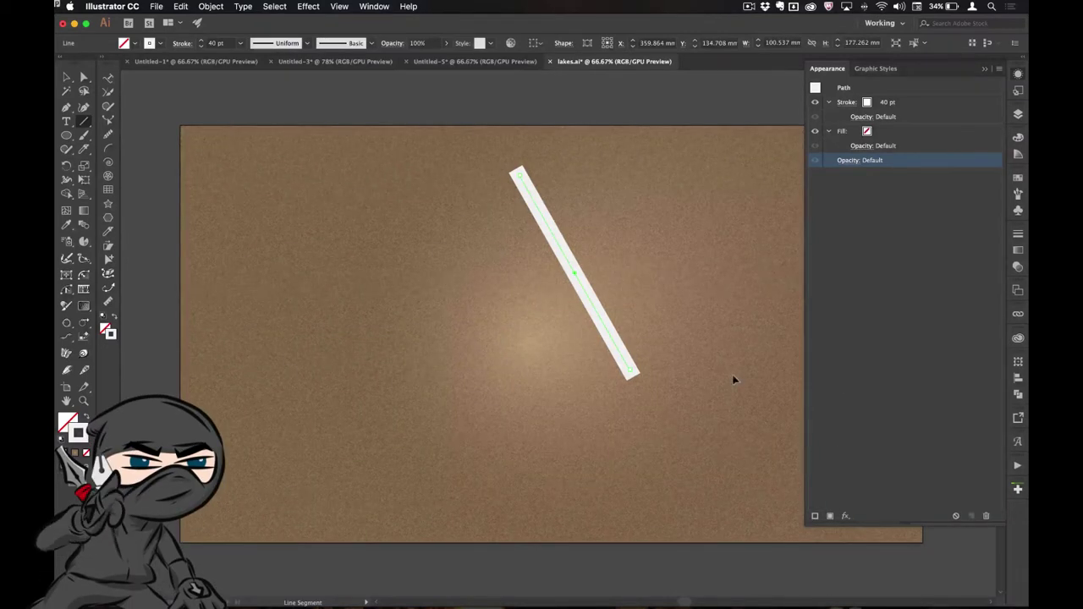
pyautogui.press('alt+super+slash')
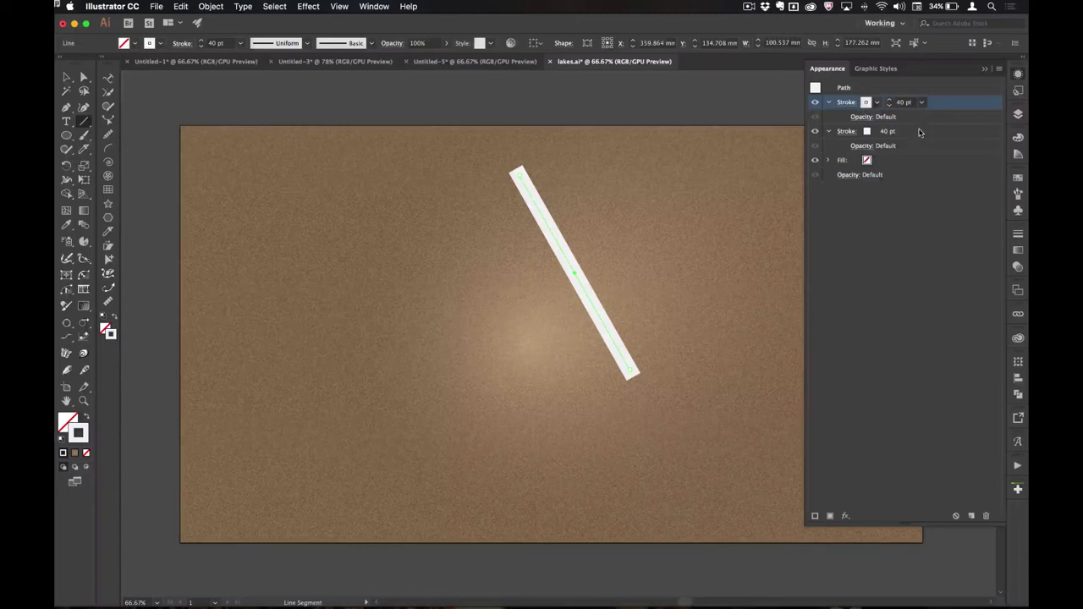
pyautogui.click(931, 134)
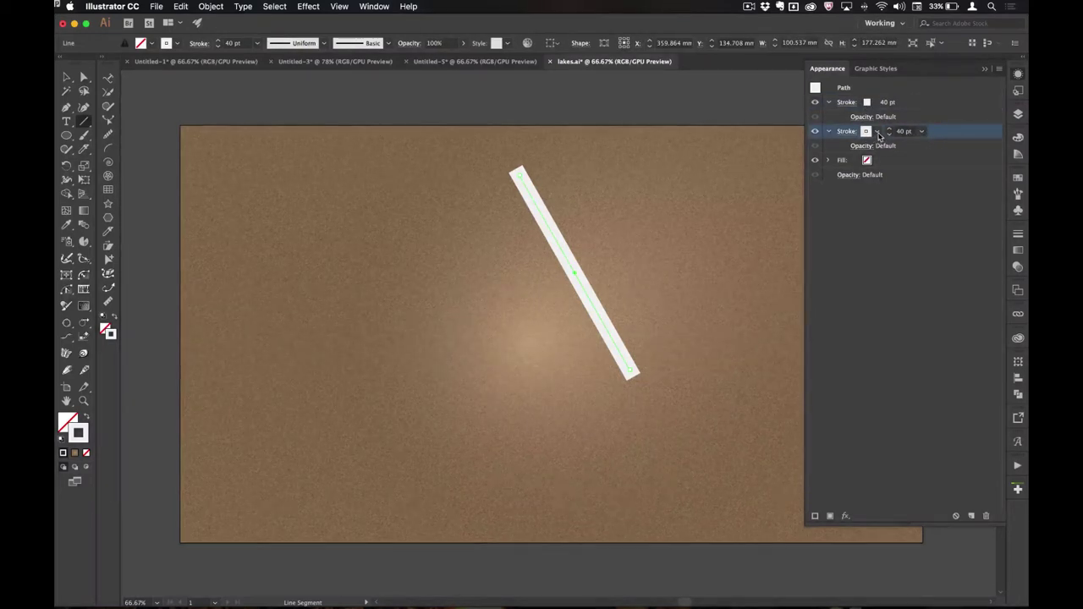
pyautogui.click(877, 132)
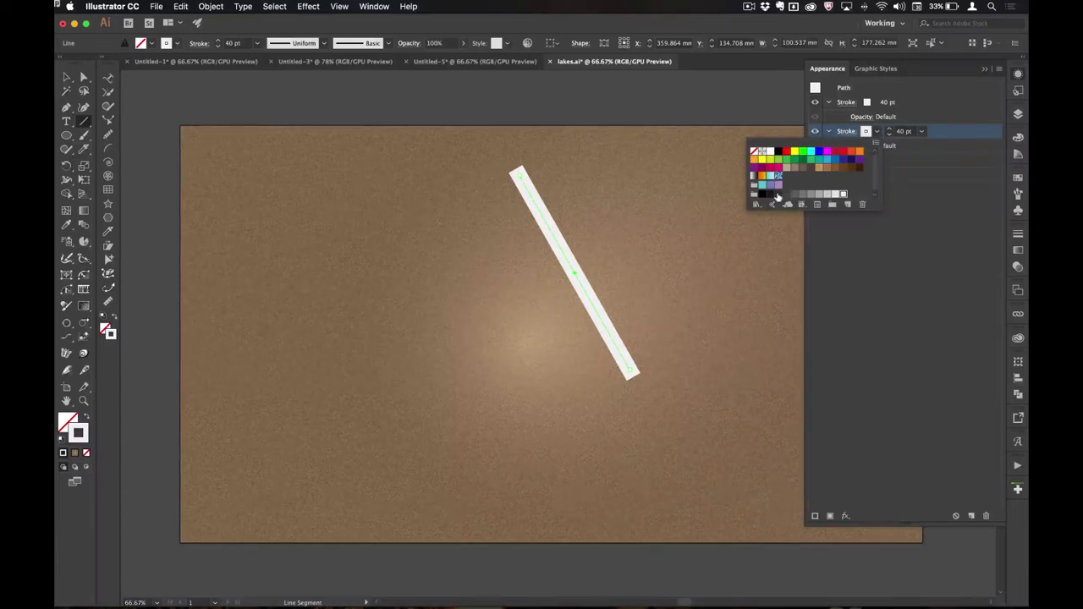
pyautogui.click(778, 194)
pyautogui.click(903, 133)
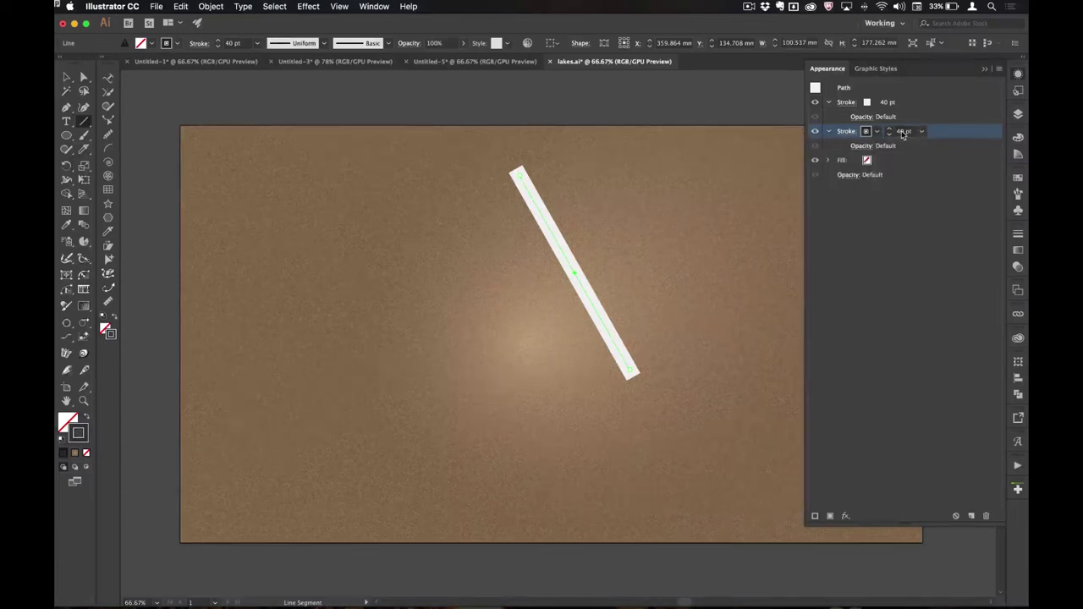
pyautogui.click(904, 132)
pyautogui.write('50')
pyautogui.press('Return')
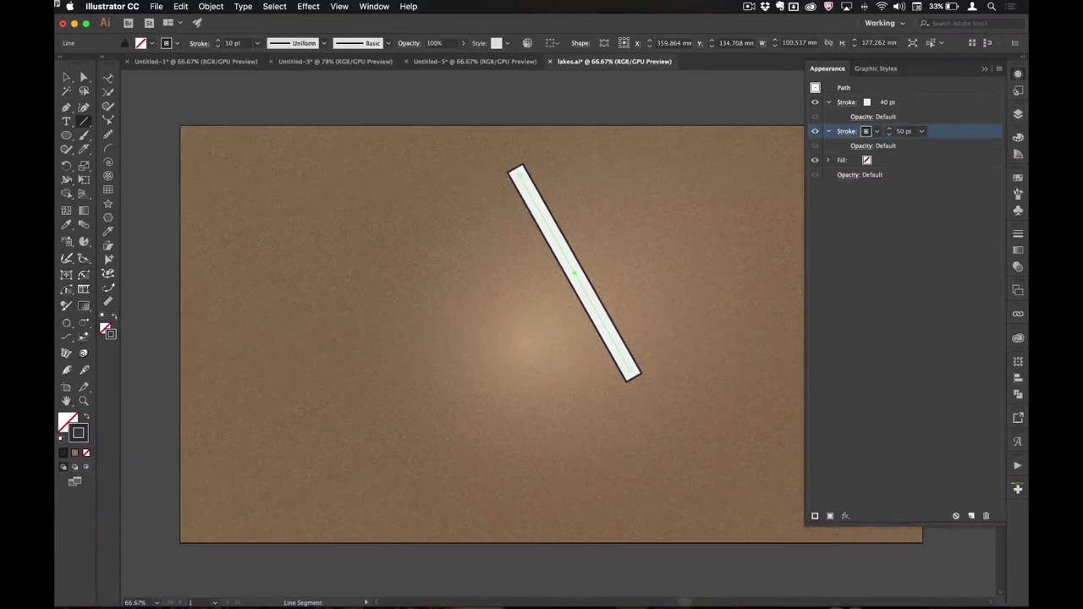
# Save the outlined road line as a new graphic style, rename it, and delete the line
pyautogui.click(1018, 92)
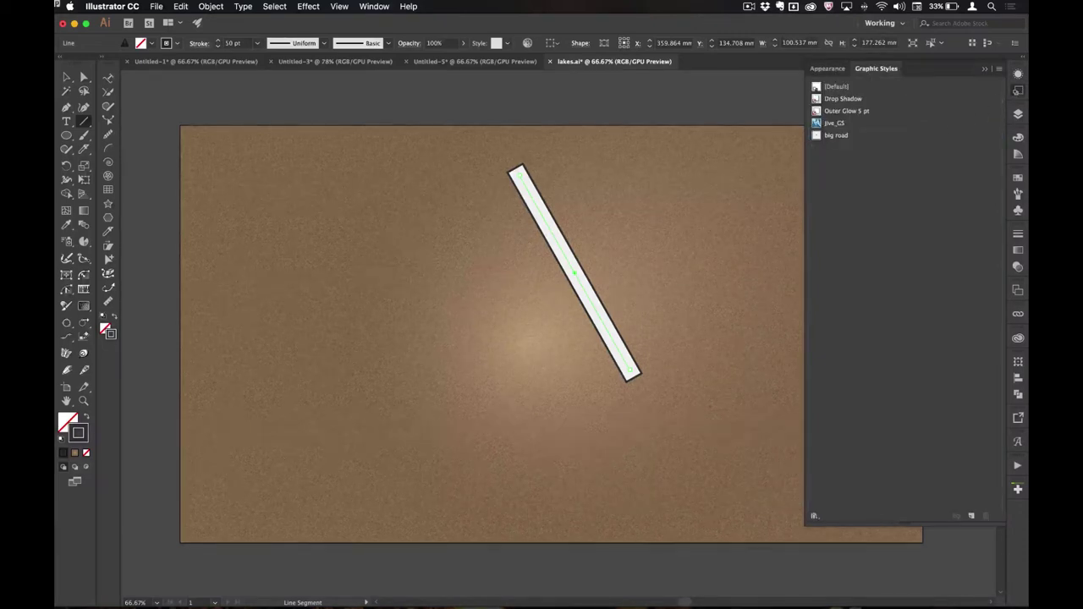
pyautogui.press('v')
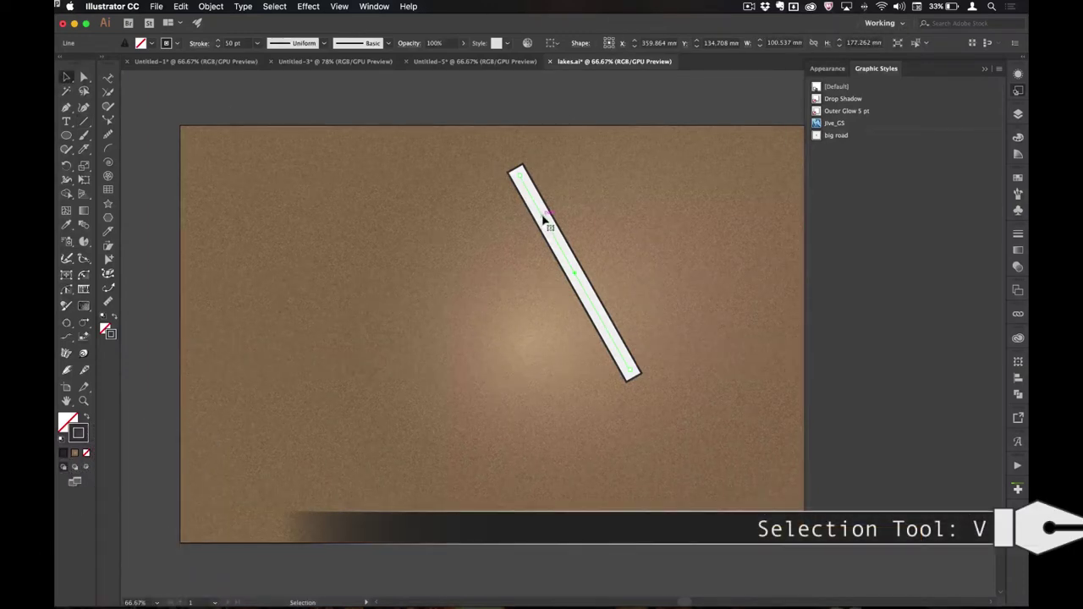
pyautogui.moveTo(542, 222); pyautogui.dragTo(825, 193)
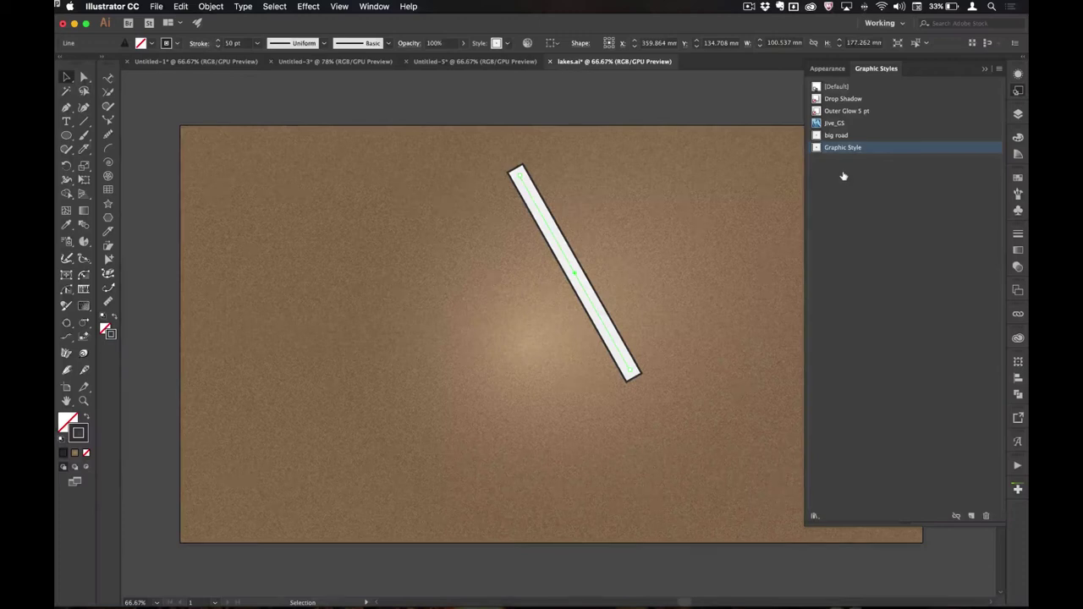
pyautogui.doubleClick(849, 148)
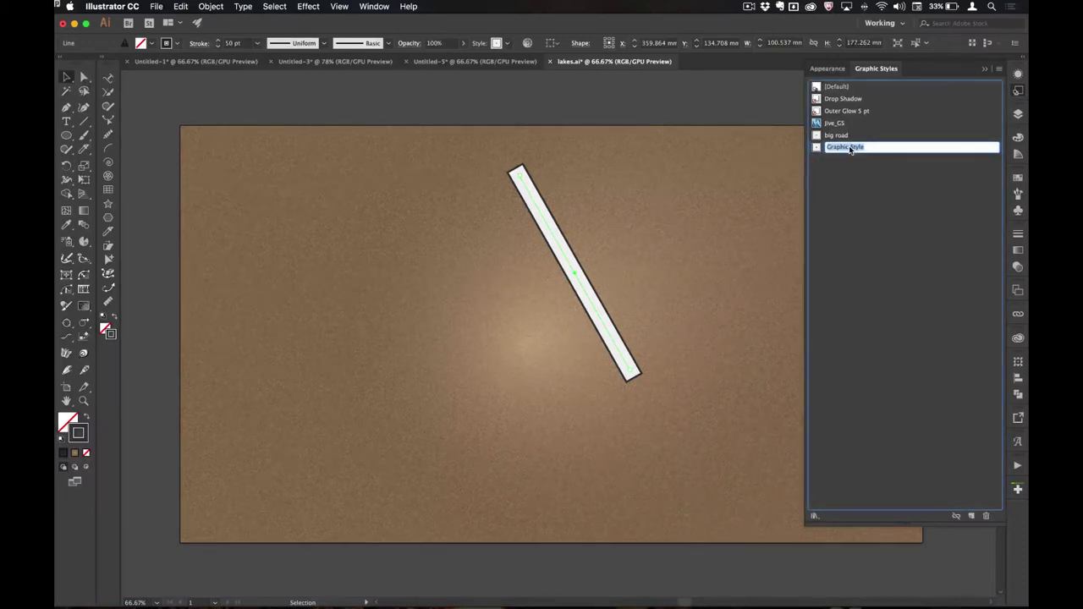
pyautogui.click(1017, 92)
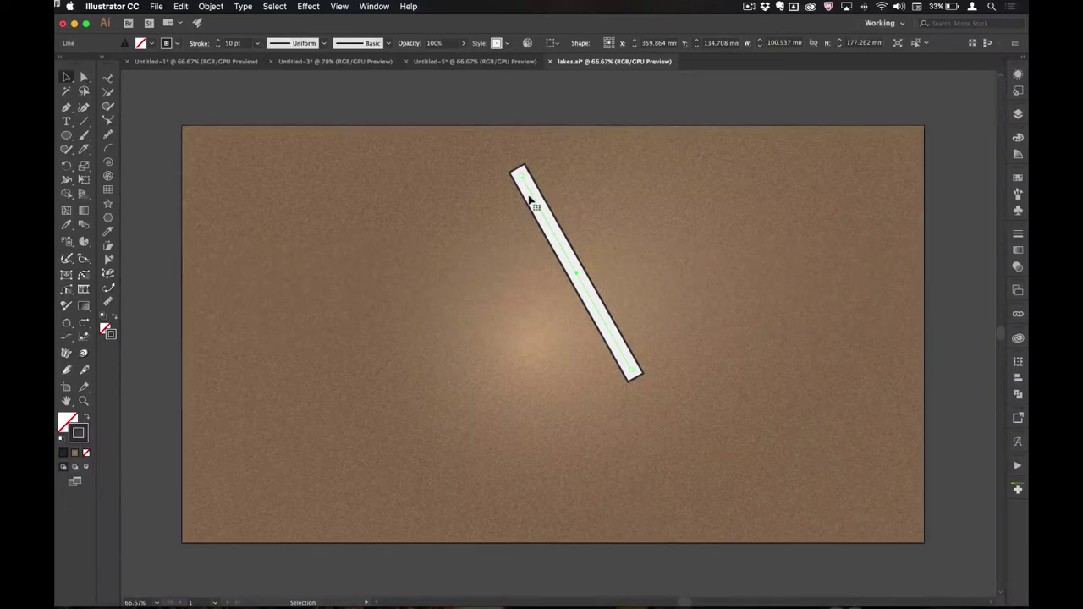
pyautogui.press('Delete')
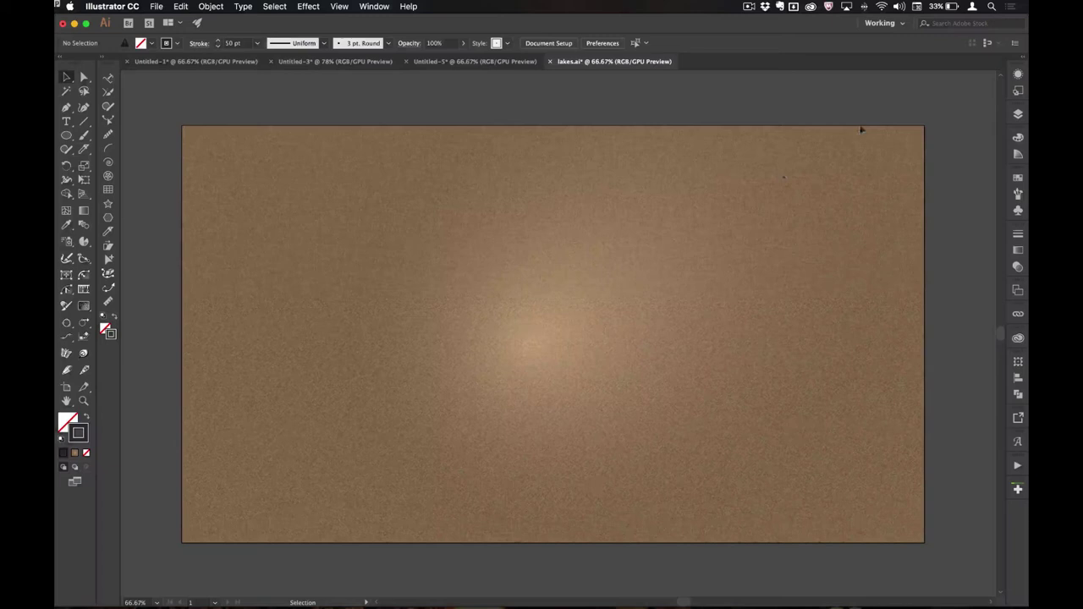
# Target Layer 3, apply the road graphic style, and confirm its 40 pt and 50 pt strokes
pyautogui.click(1020, 115)
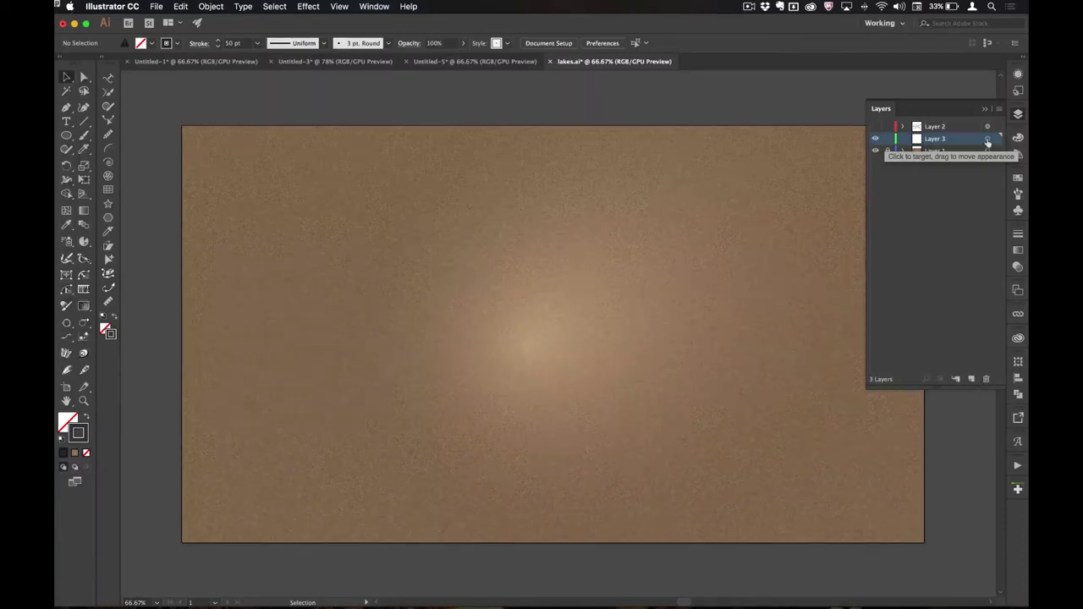
pyautogui.click(986, 140)
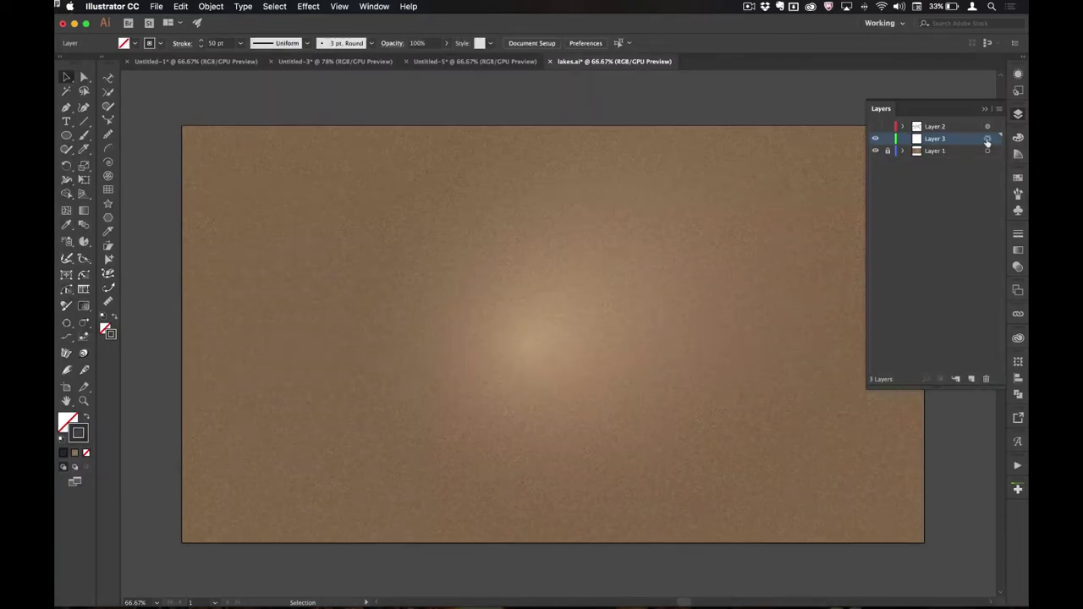
pyautogui.click(1019, 93)
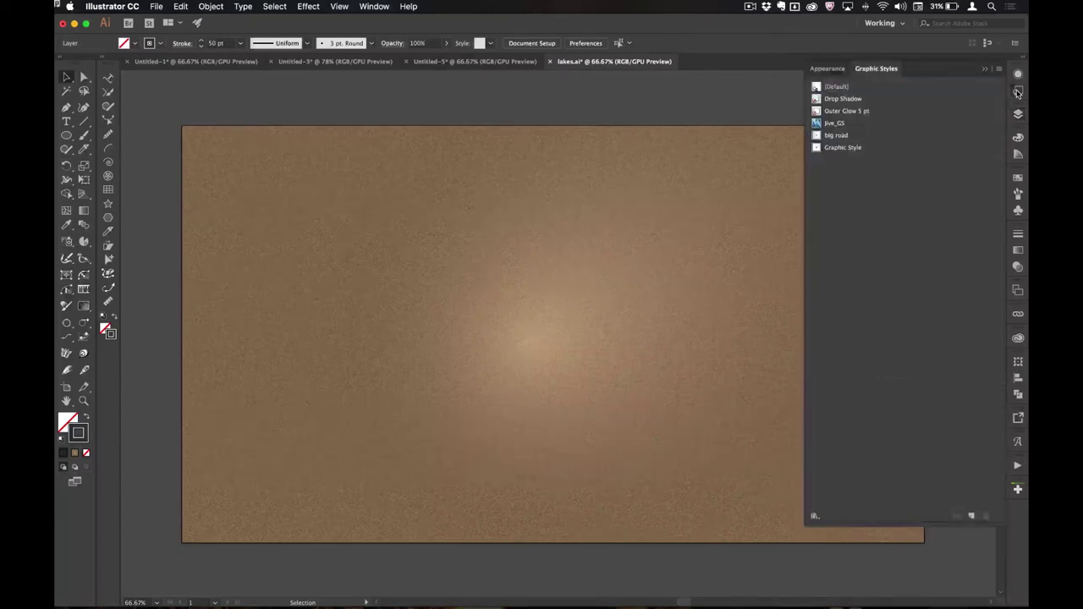
pyautogui.click(902, 149)
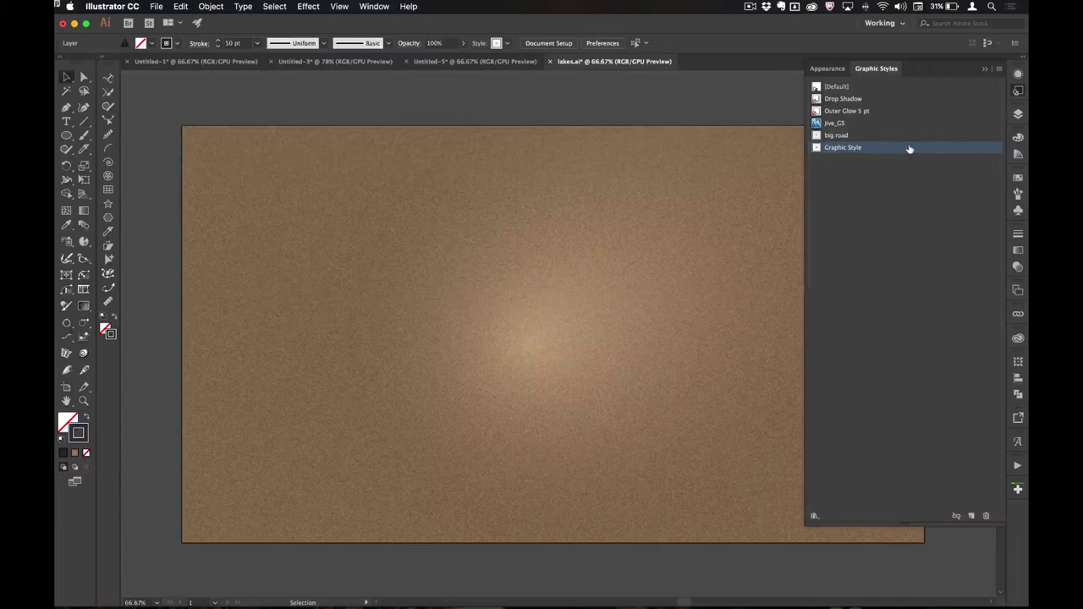
pyautogui.click(1019, 75)
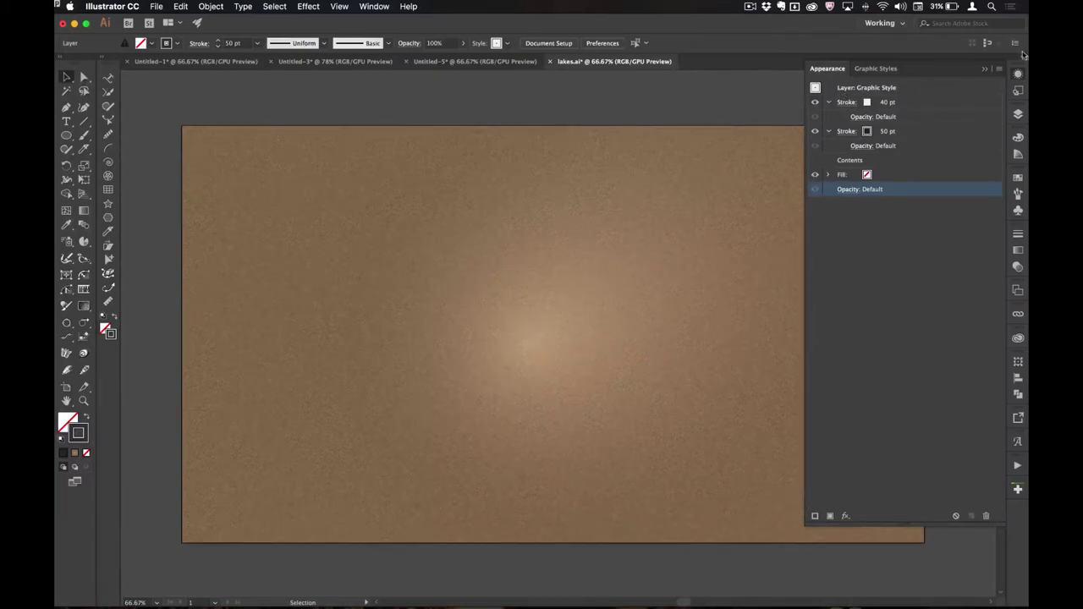
pyautogui.click(1014, 76)
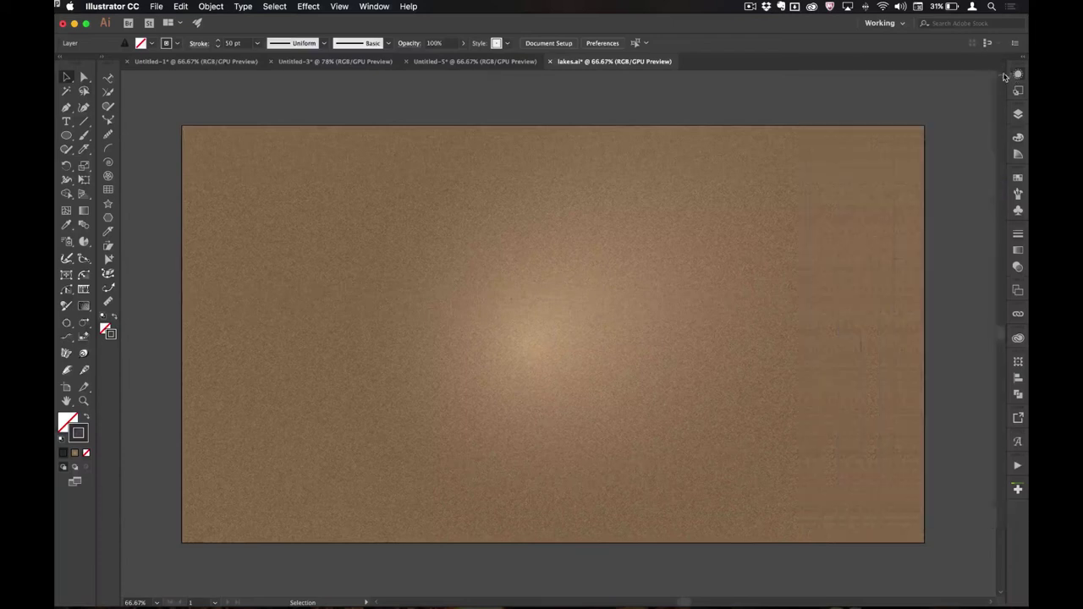
# Draw four roads toward the centre from the upper left, right, top and bottom
pyautogui.click(84, 121)
pyautogui.moveTo(176, 178); pyautogui.dragTo(462, 271)
pyautogui.moveTo(920, 280); pyautogui.dragTo(700, 310)
pyautogui.moveTo(615, 90)
pyautogui.mouseDown()
pyautogui.moveTo(616, 156)
pyautogui.moveTo(598, 218)
pyautogui.mouseUp()
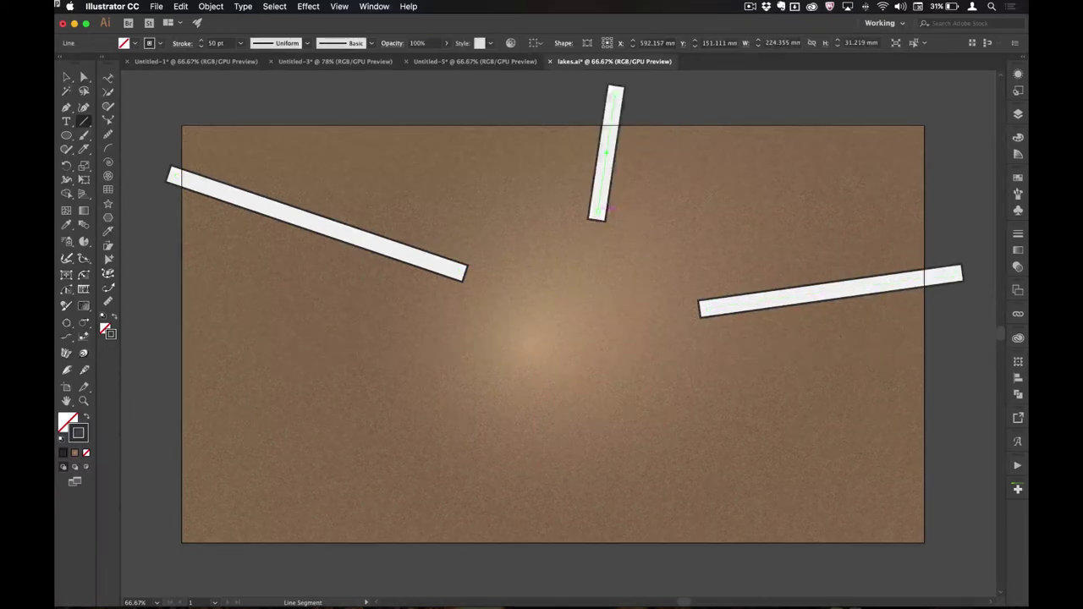
pyautogui.moveTo(538, 558); pyautogui.dragTo(563, 405)
# Draw the roundabout circle at the centre and select the left road's inner end point
pyautogui.press('l')
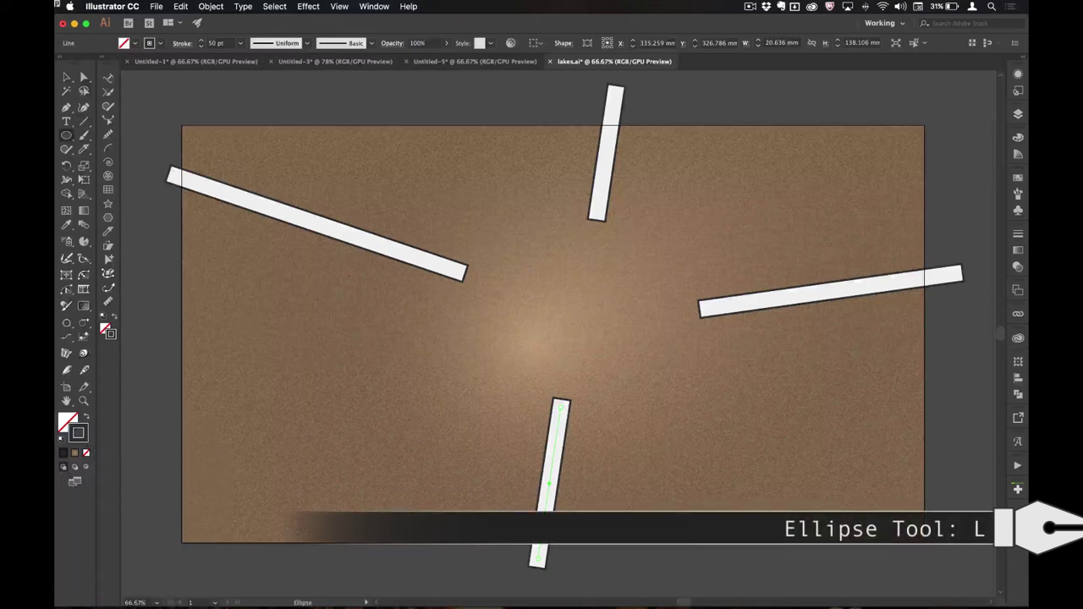
pyautogui.moveTo(592, 310)
pyautogui.mouseDown()
pyautogui.moveTo(681, 364)
pyautogui.moveTo(660, 369)
pyautogui.moveTo(681, 379)
pyautogui.moveTo(671, 378)
pyautogui.mouseUp()
pyautogui.scroll(2, 671, 377)
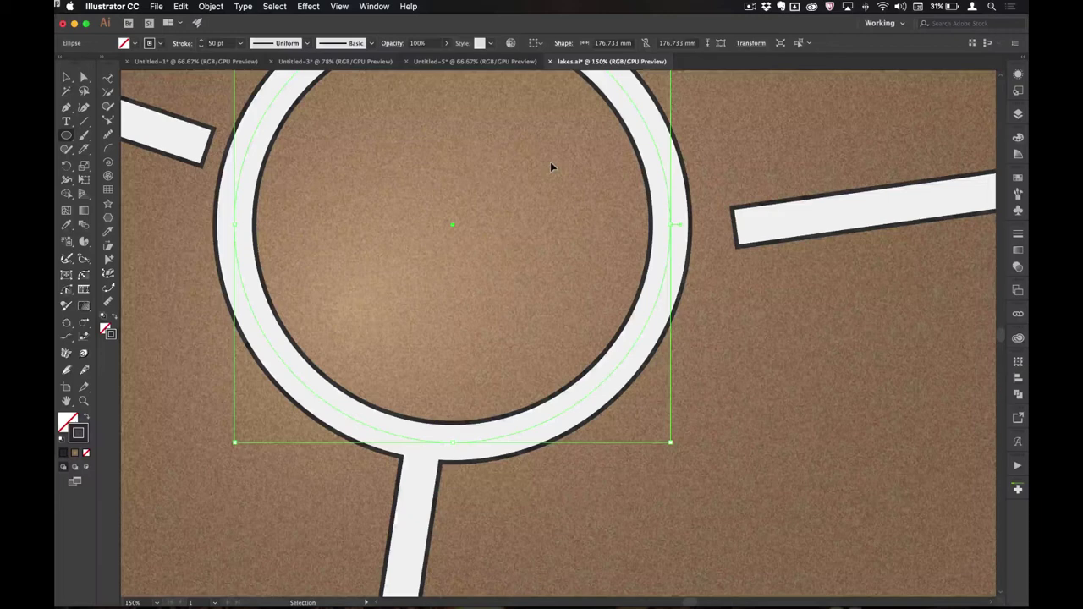
pyautogui.press('super+minus')
pyautogui.press('super+minus')
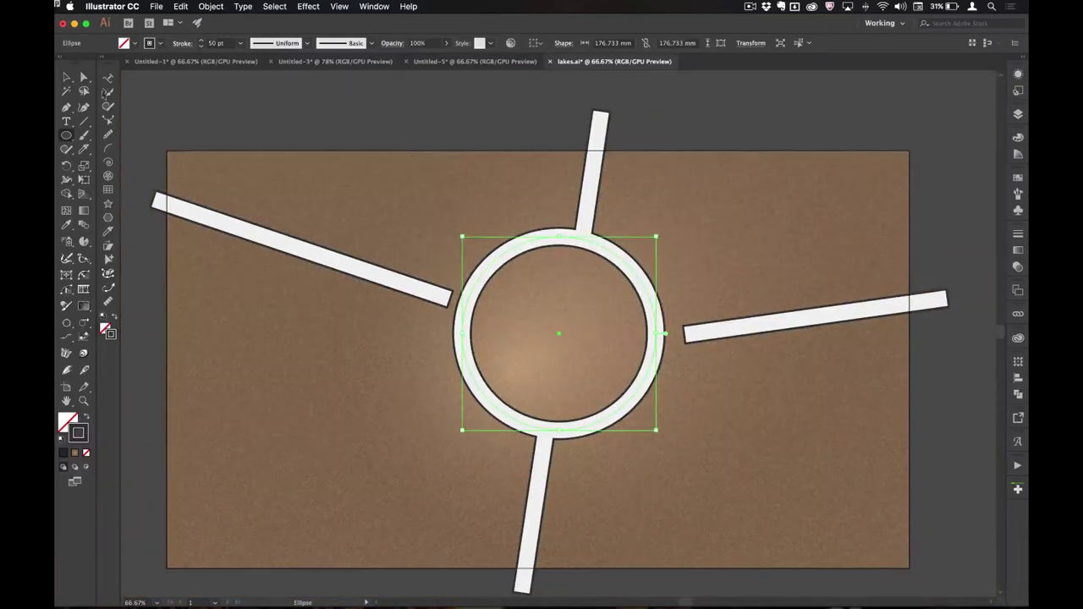
pyautogui.click(83, 77)
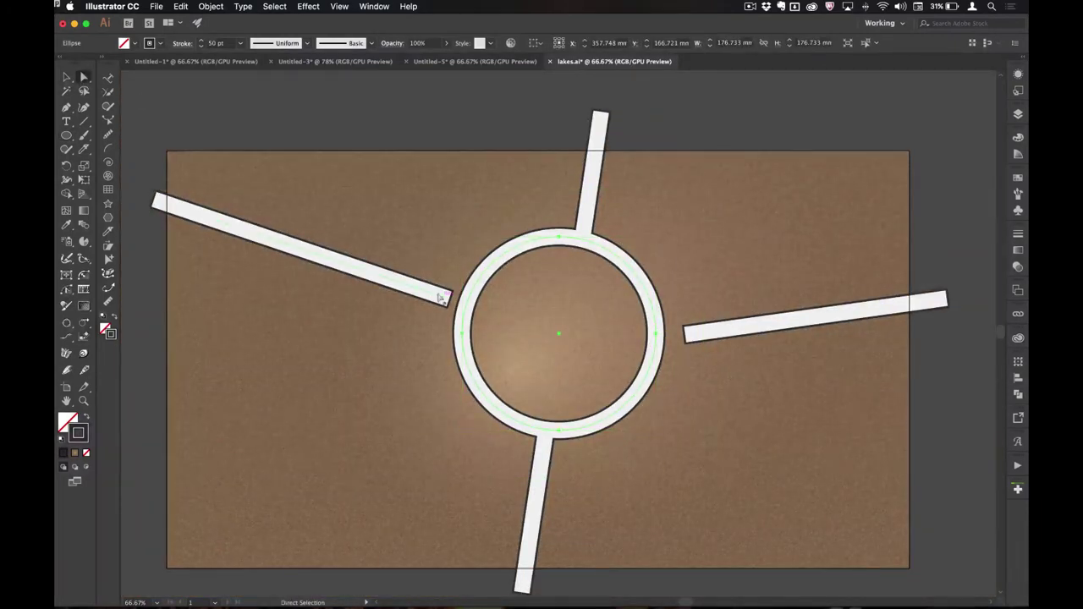
pyautogui.click(443, 300)
# Move the upper-left road's end anchor onto the roundabout ring and fit the artboard in view
pyautogui.moveTo(443, 299); pyautogui.dragTo(539, 367)
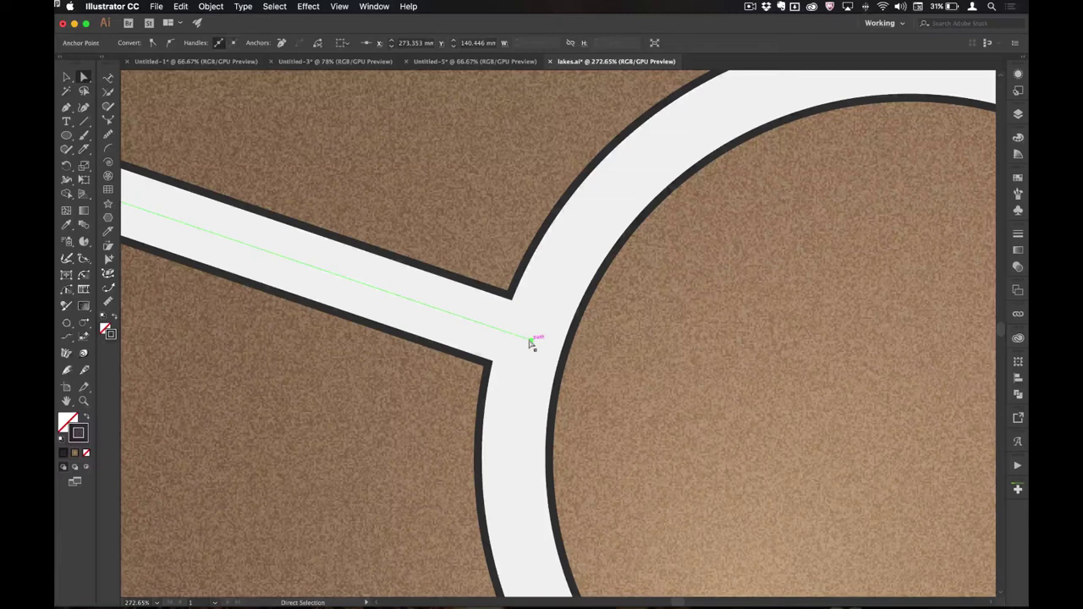
pyautogui.moveTo(531, 344); pyautogui.dragTo(428, 308)
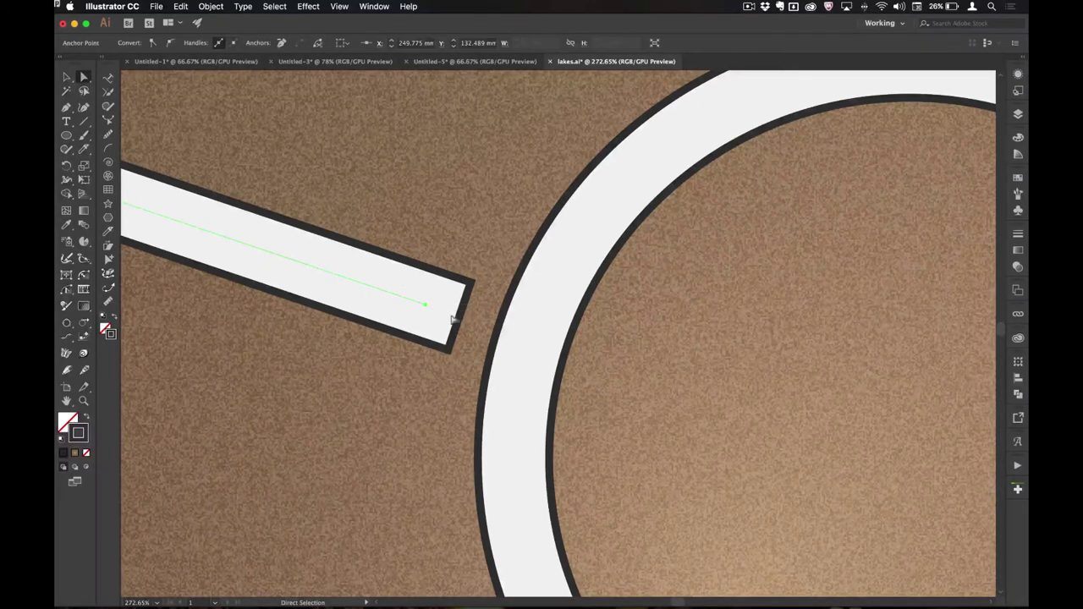
pyautogui.moveTo(429, 306); pyautogui.dragTo(520, 321)
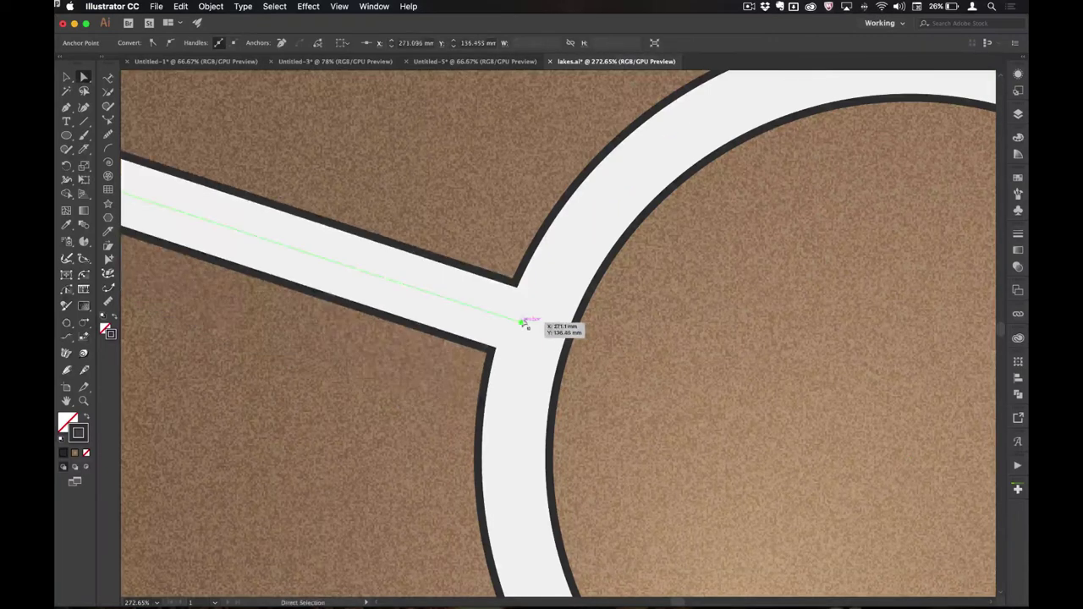
pyautogui.press('super+0')
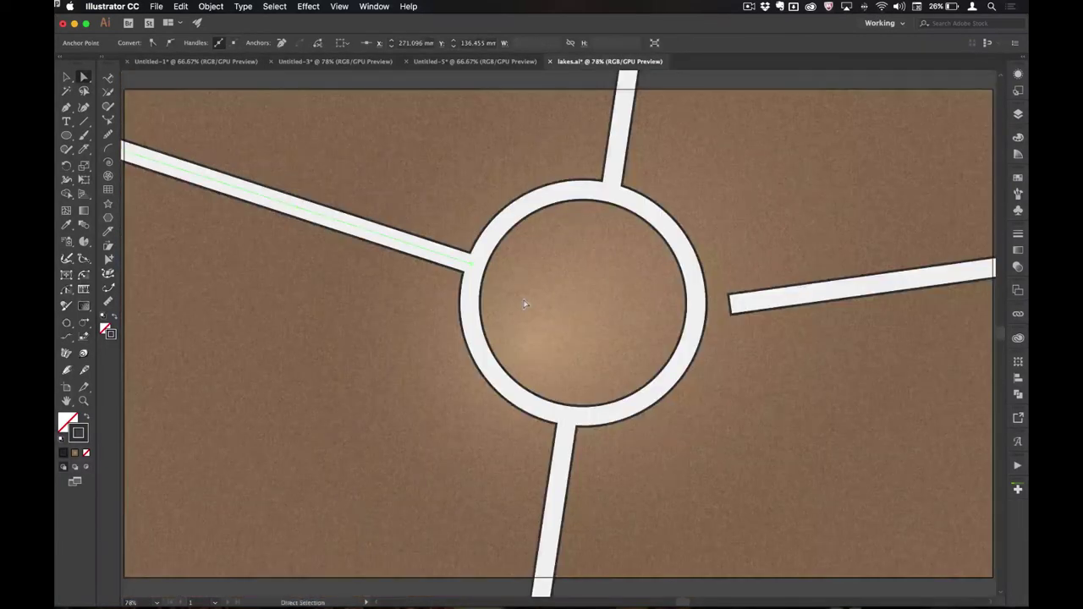